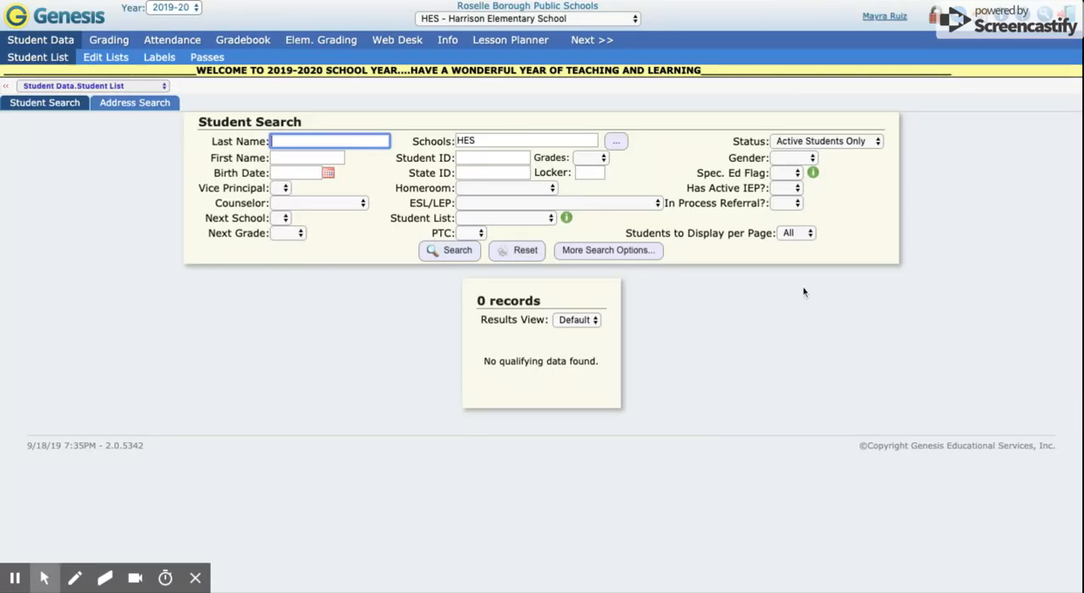
# Open the Lesson Pal Requests setup of the Lesson Planner and choose a teacher to invite
pyautogui.click(525, 49)
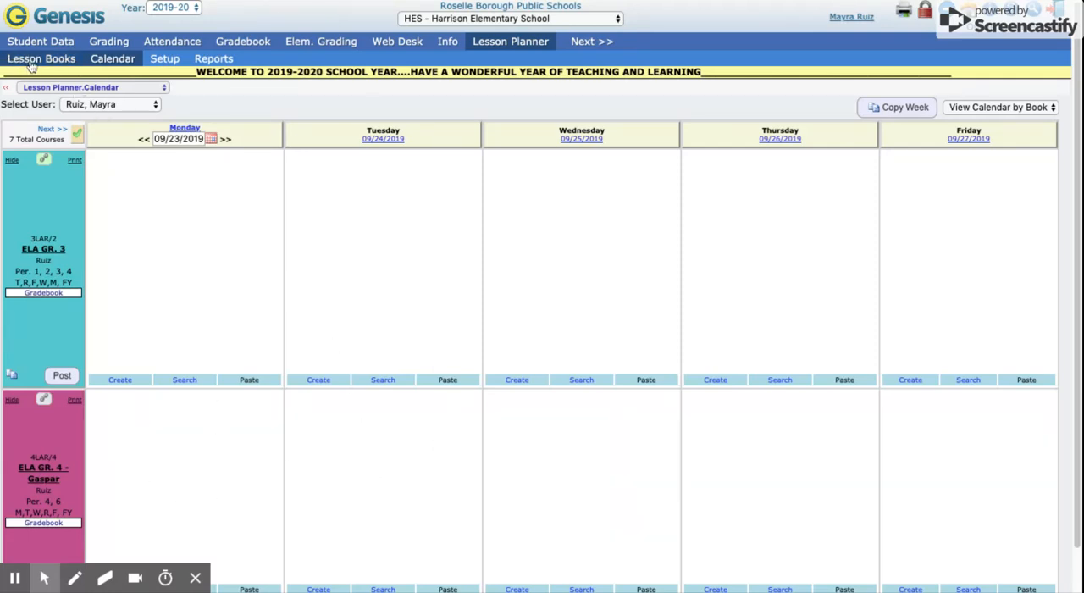
pyautogui.click(164, 61)
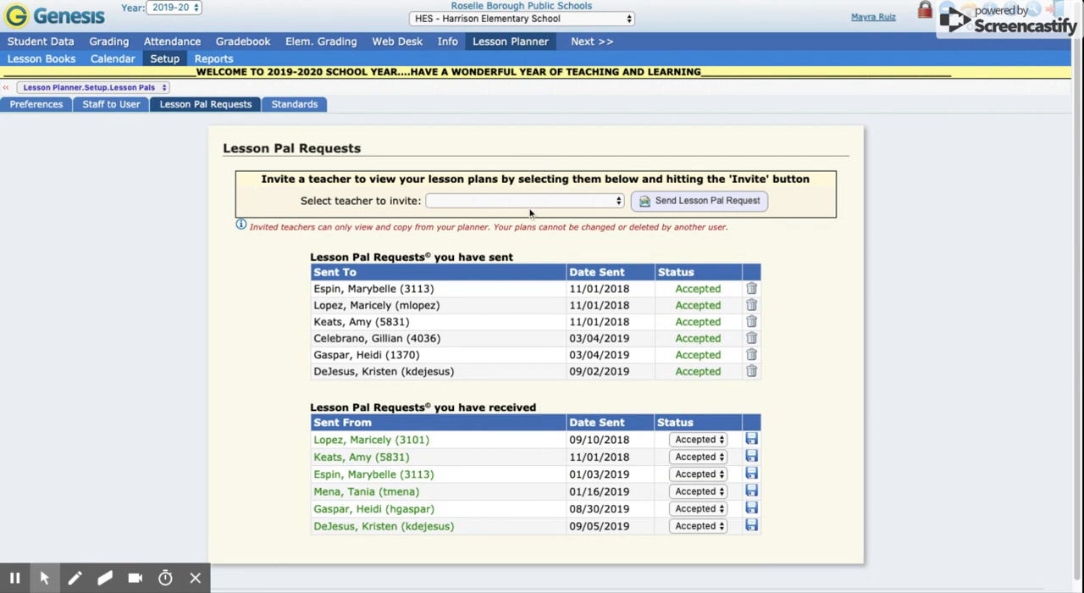
pyautogui.click(504, 207)
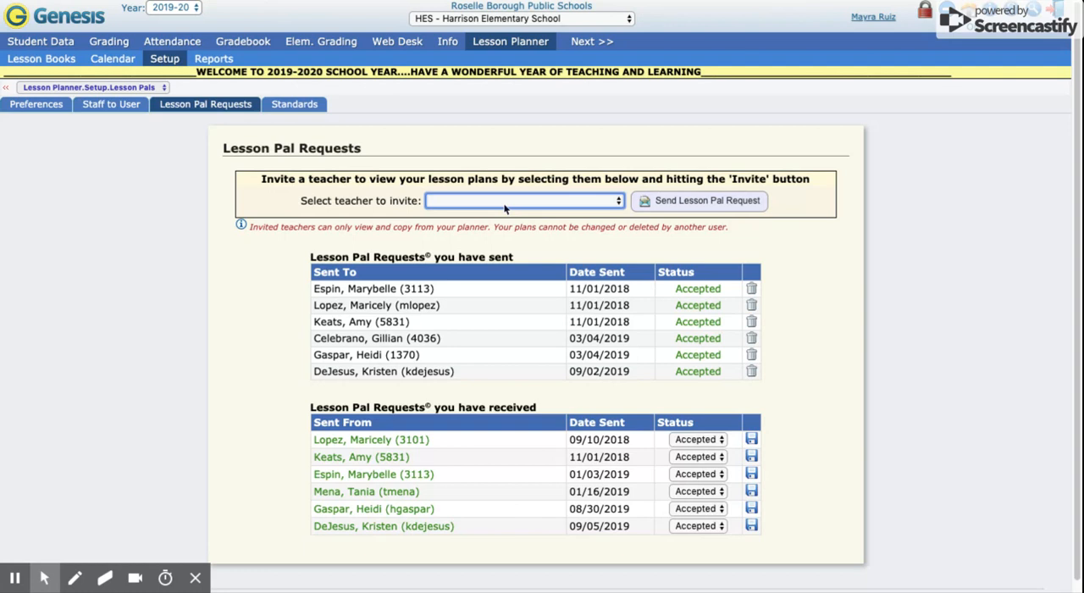
pyautogui.click(569, 286)
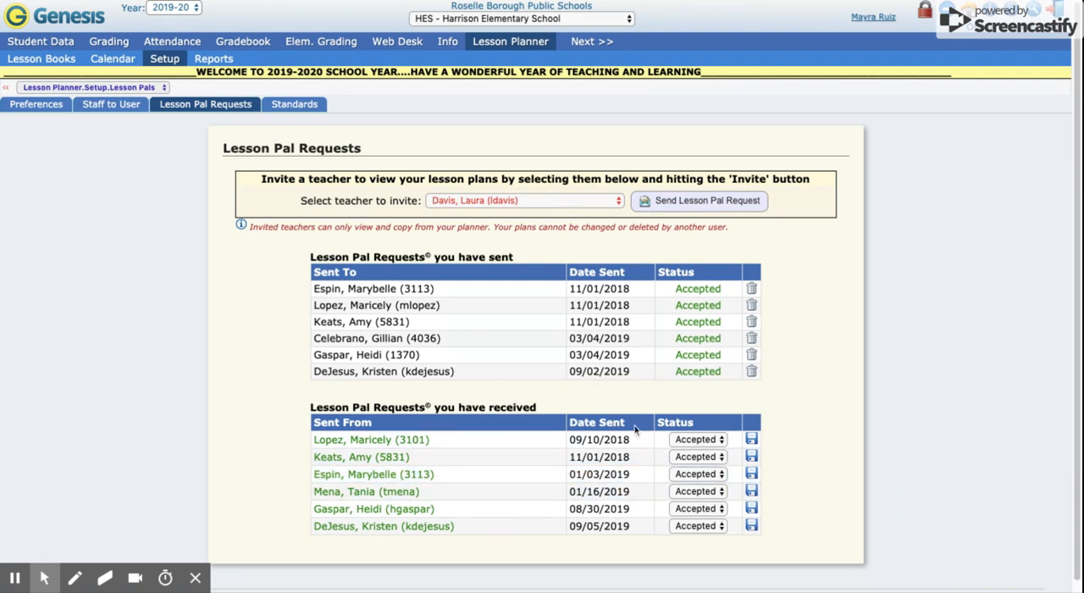
# Keep the first received Lesson Pal request's status at Accepted and save it
pyautogui.click(691, 439)
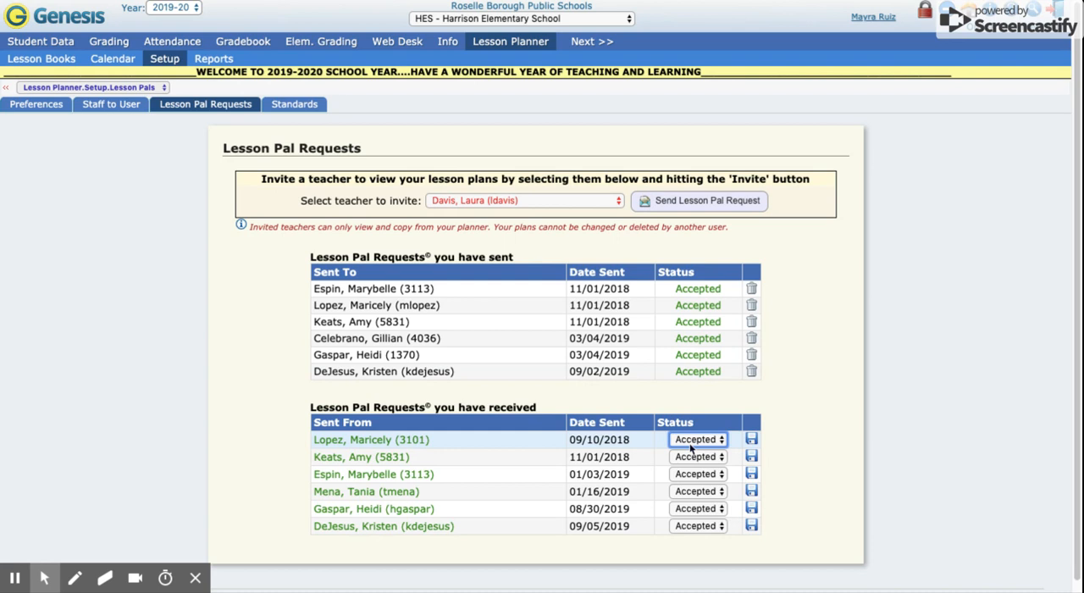
pyautogui.click(714, 446)
pyautogui.click(716, 447)
pyautogui.click(715, 447)
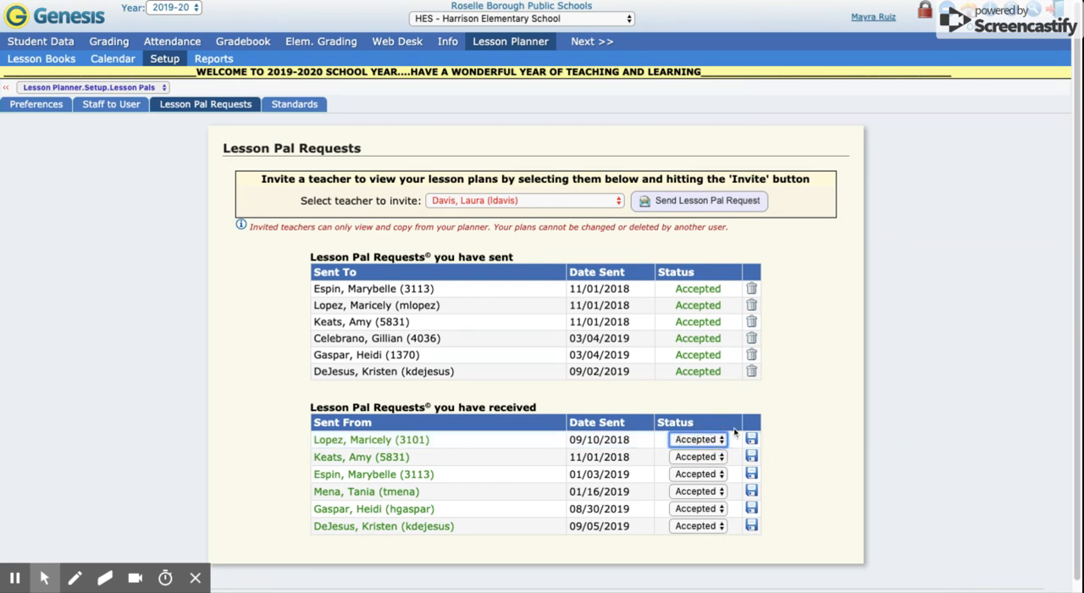
pyautogui.click(751, 441)
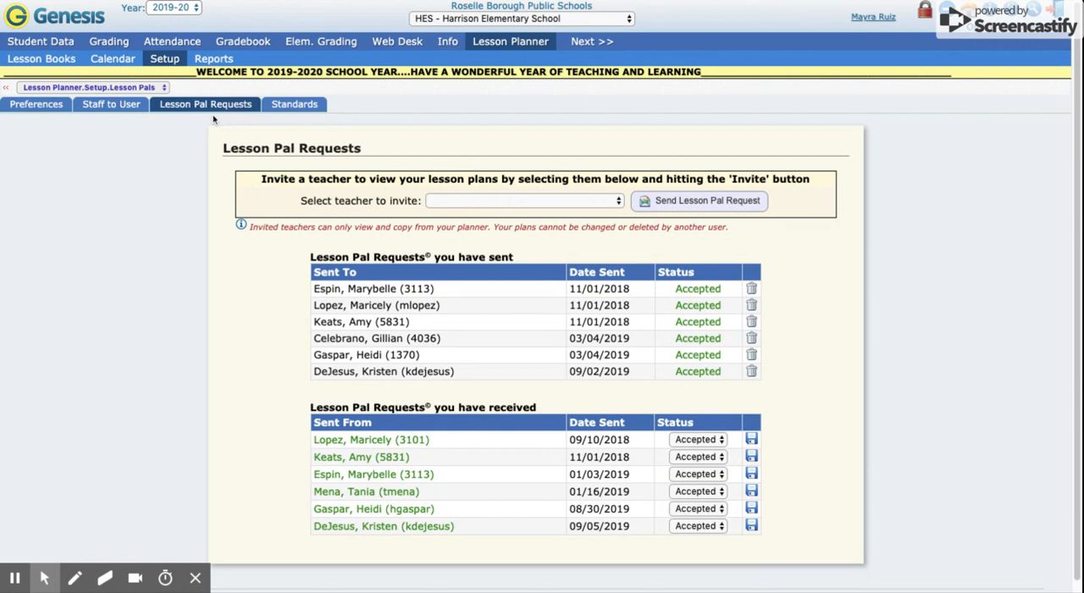
# Set the number of courses displayed on the calendar to 8 in the Lesson Planner preferences and save them
pyautogui.click(46, 109)
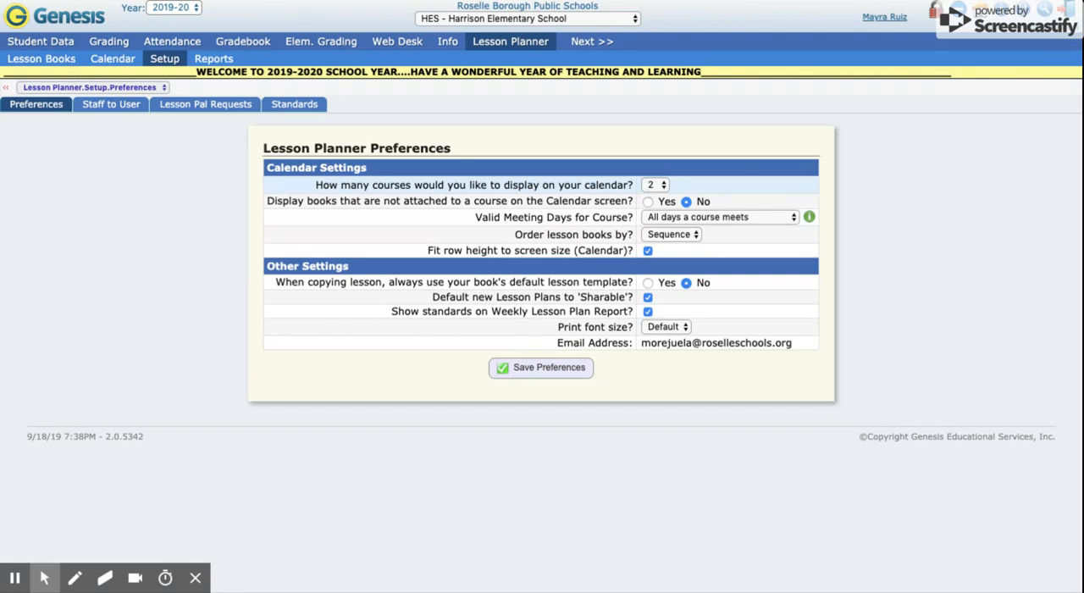
pyautogui.click(665, 191)
pyautogui.press('8')
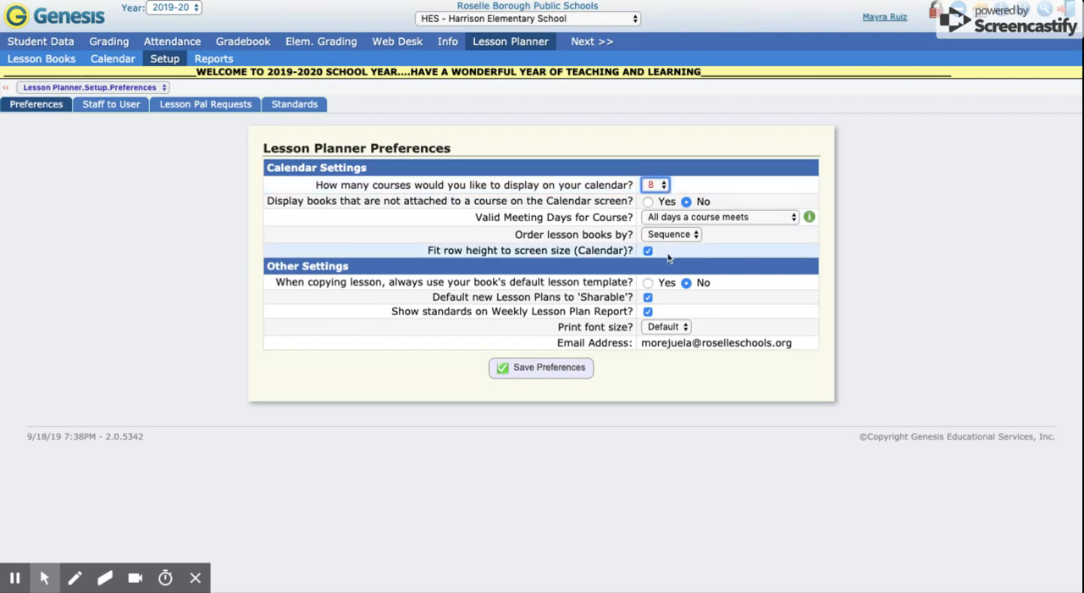
pyautogui.click(556, 370)
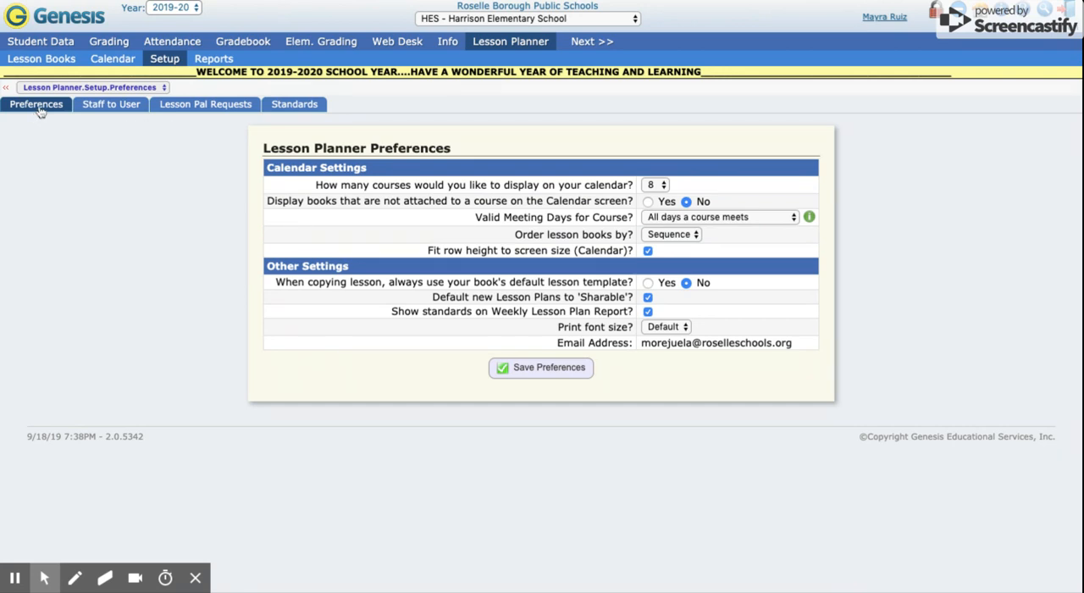
# In the list of lesson books, rename the 4LAR/4 book to "ELA GR. 4"
pyautogui.click(61, 64)
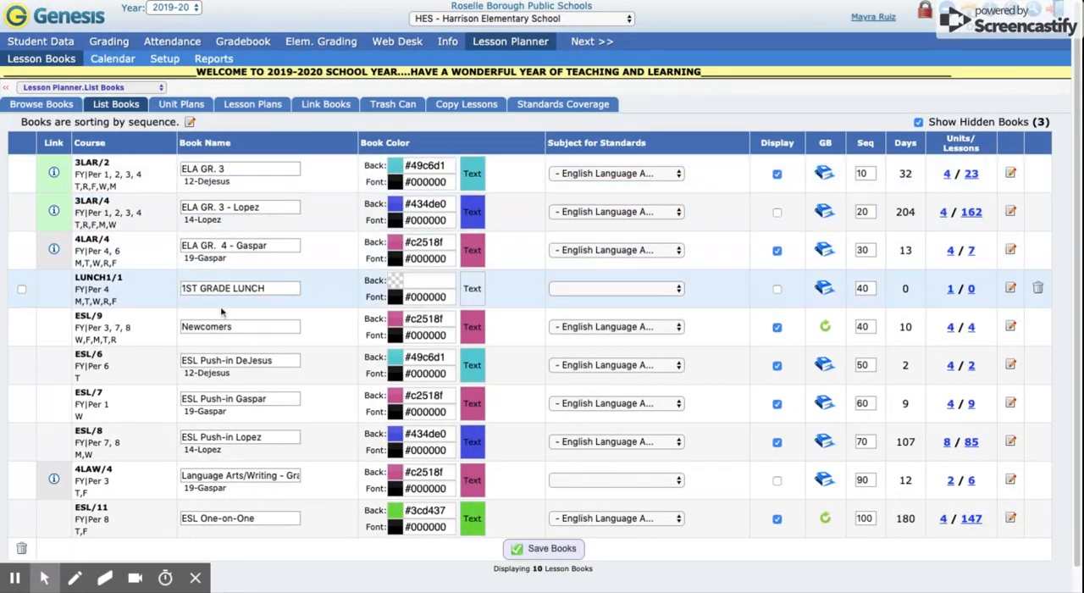
pyautogui.click(227, 326)
pyautogui.click(240, 327)
pyautogui.doubleClick(240, 327)
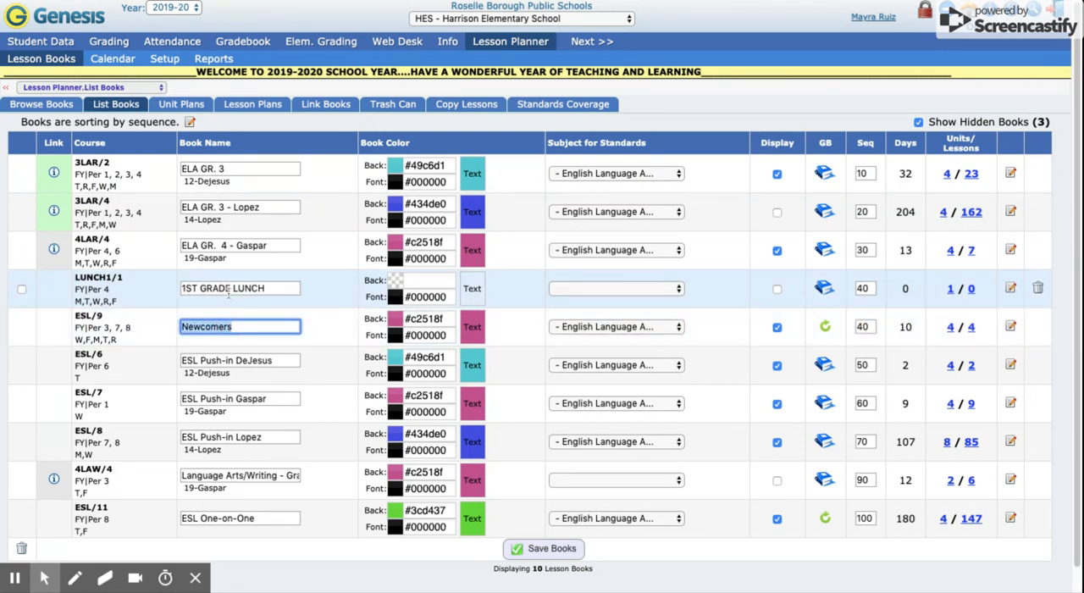
pyautogui.click(236, 249)
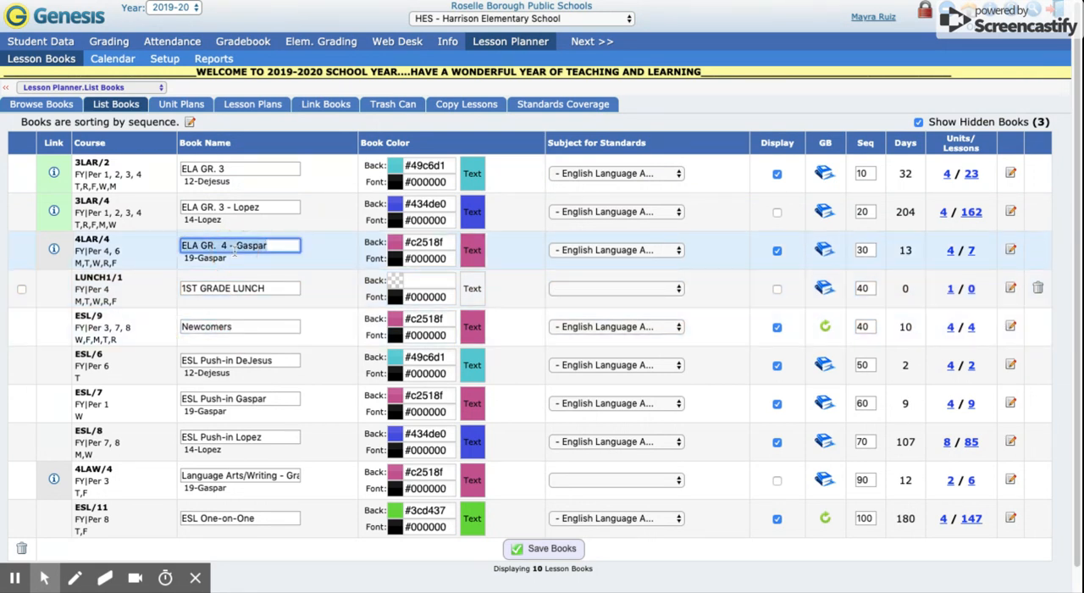
pyautogui.click(279, 248)
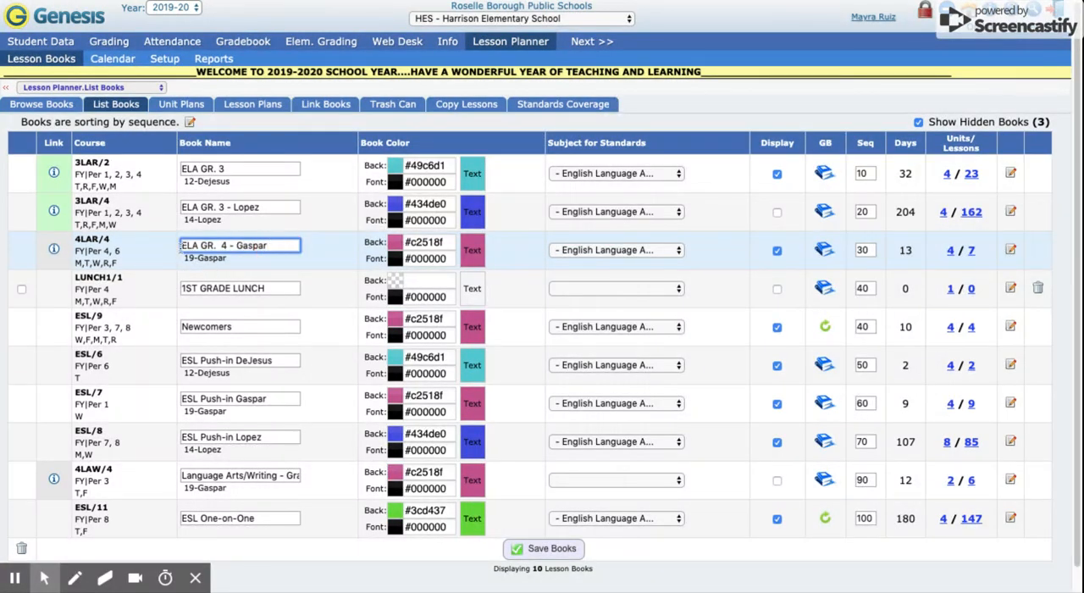
pyautogui.moveTo(280, 247); pyautogui.dragTo(239, 245)
pyautogui.press('BackSpace')
pyautogui.click(268, 223)
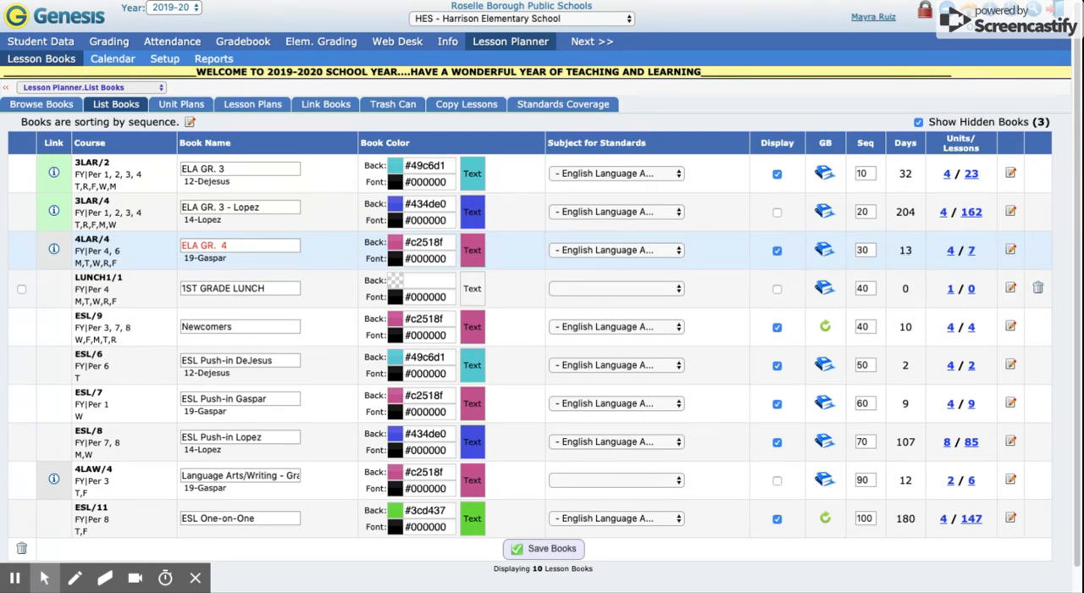
# Check the 4LAR/4 book's background colour choices and choose an English Language subject for its standards
pyautogui.click(430, 243)
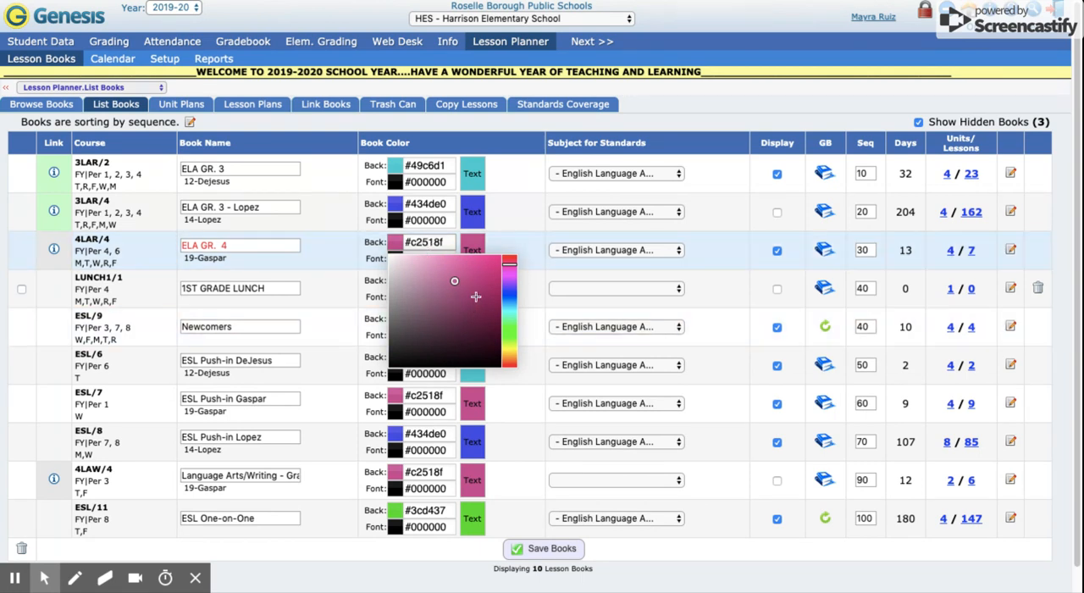
pyautogui.click(501, 250)
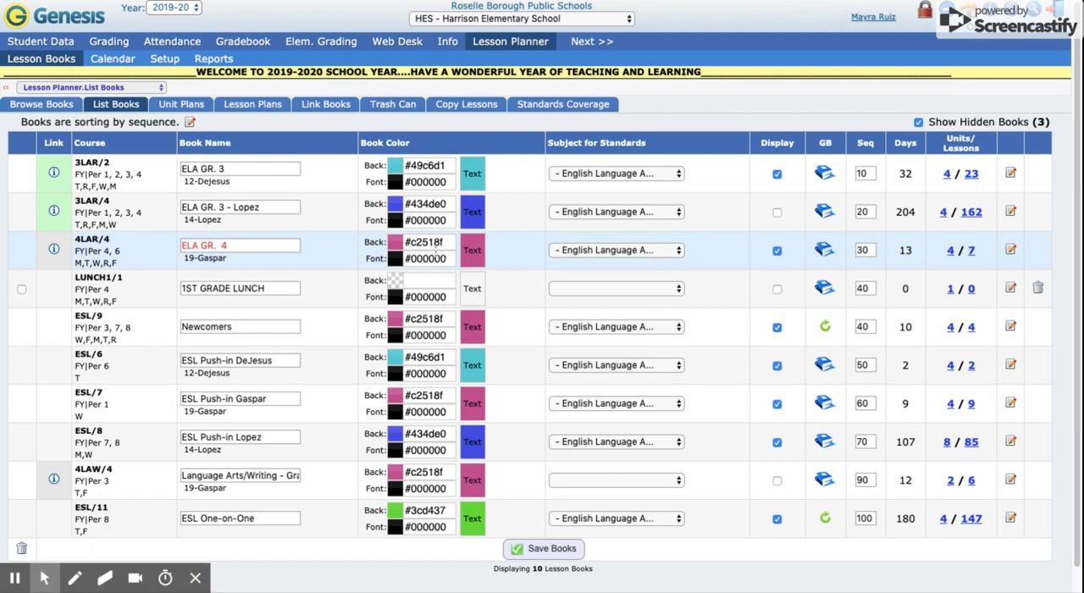
pyautogui.click(607, 250)
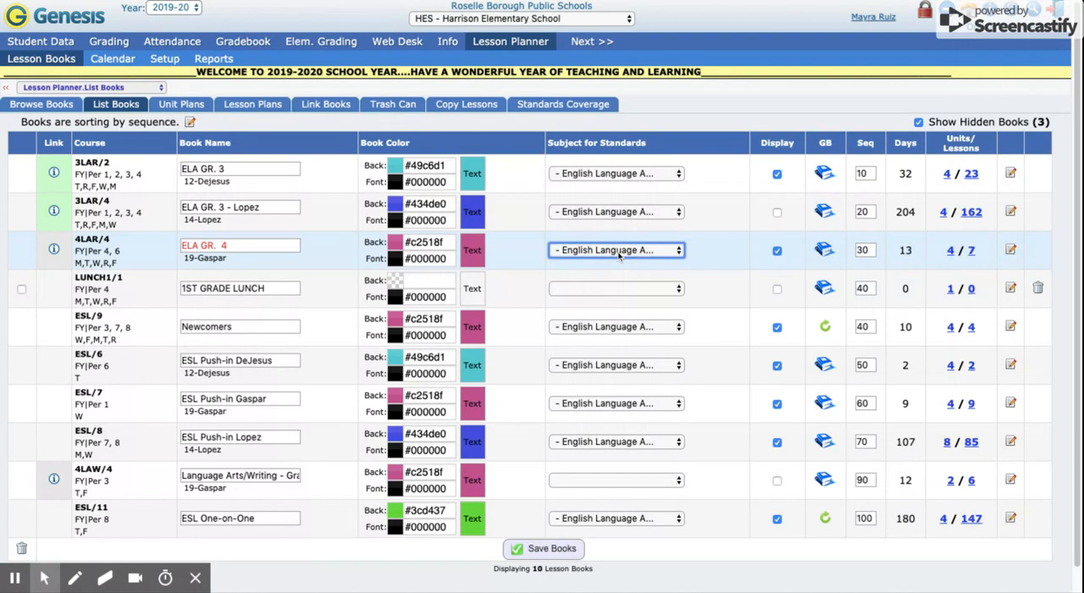
pyautogui.click(682, 272)
pyautogui.click(678, 248)
pyautogui.click(738, 254)
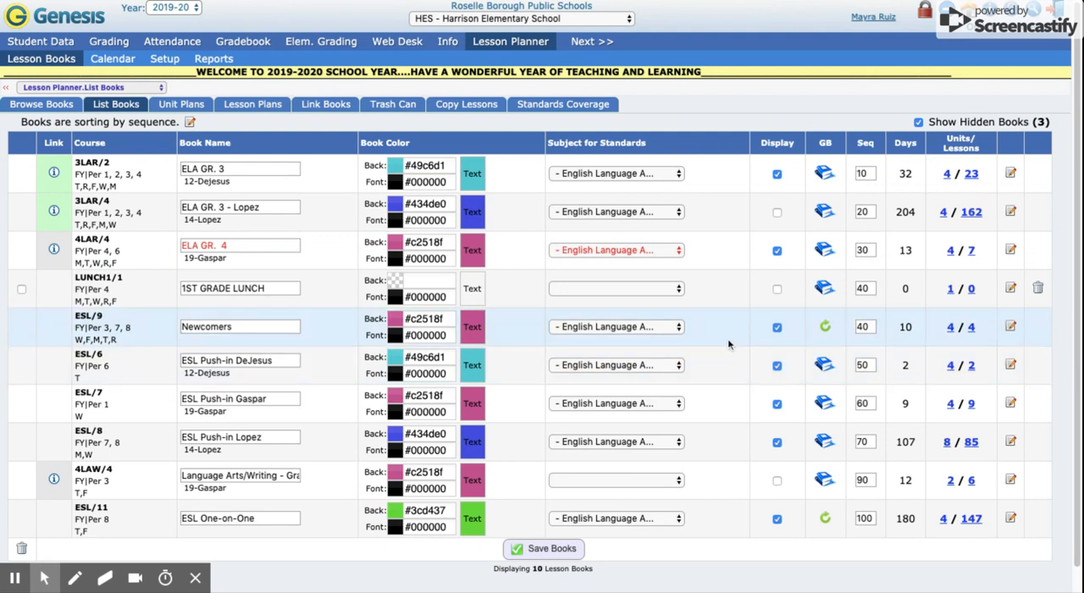
# Toggle the 3LAR/2 book's calendar display off and back on, and save the lesson books
pyautogui.scroll(-1, 727, 350)
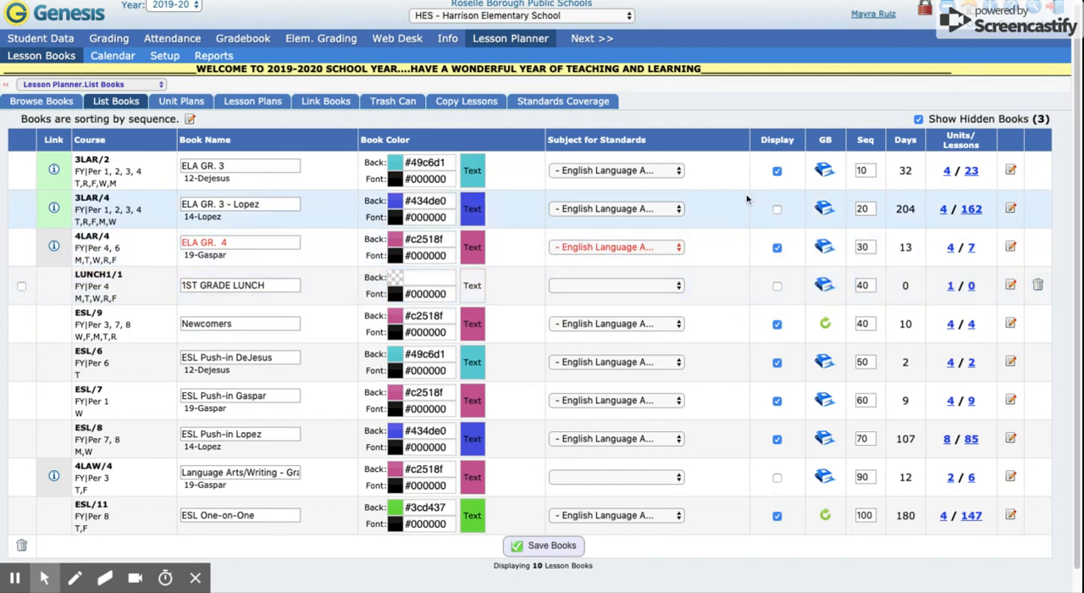
pyautogui.click(777, 172)
pyautogui.click(776, 171)
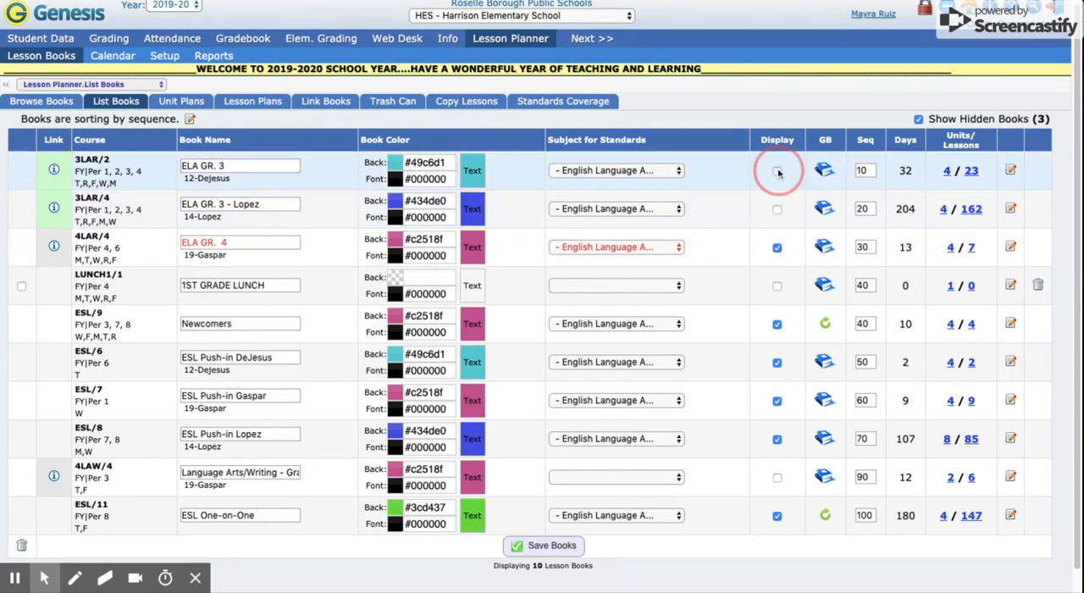
pyautogui.click(554, 546)
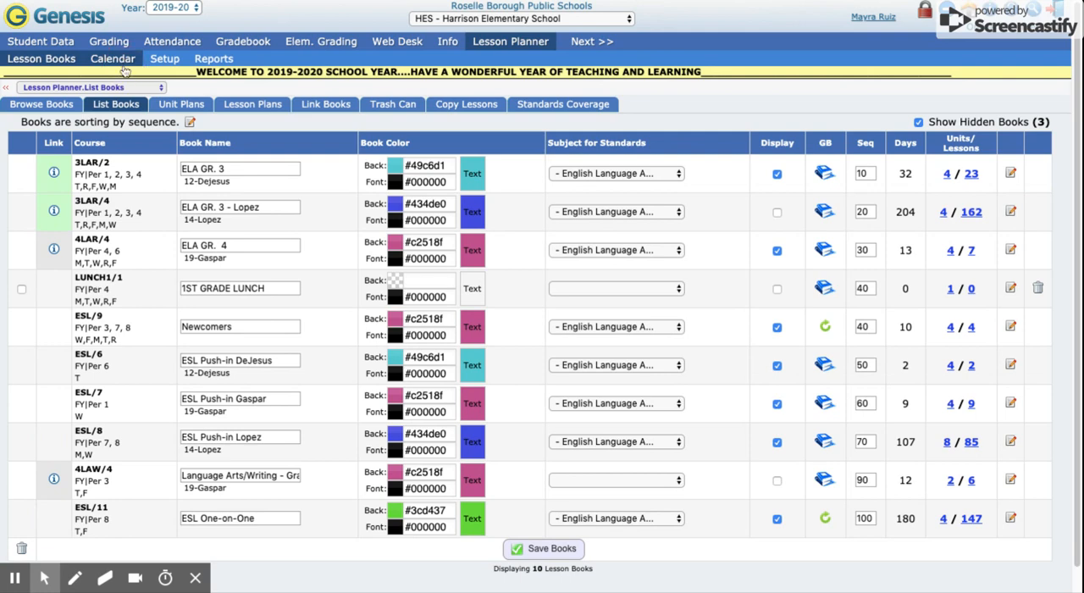
# Open the lesson planner calendar and review the rows of all displayed courses for the week
pyautogui.click(115, 59)
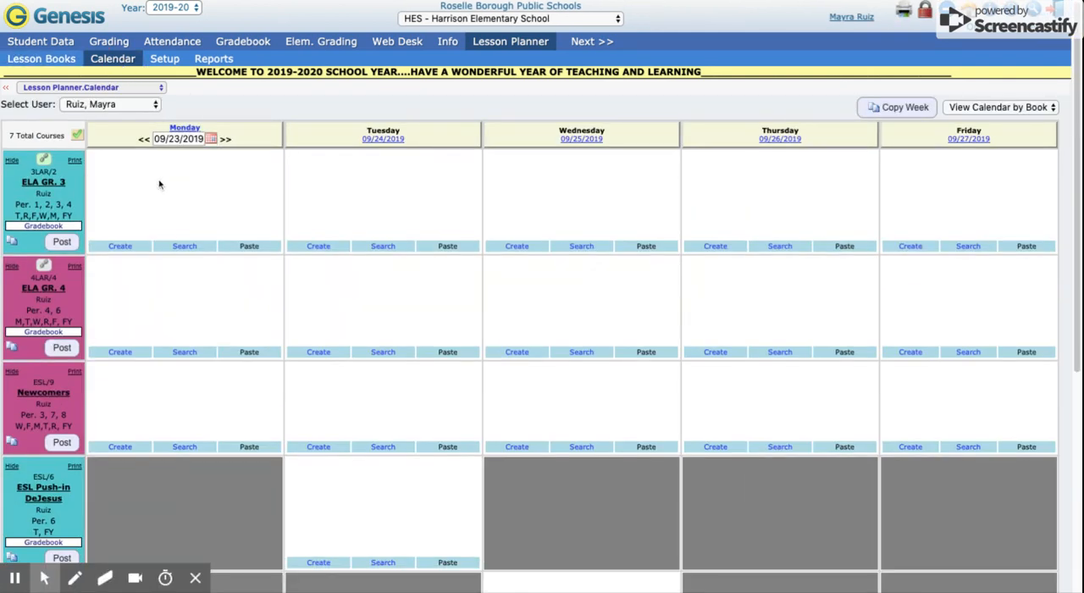
pyautogui.scroll(-5, 55, 197)
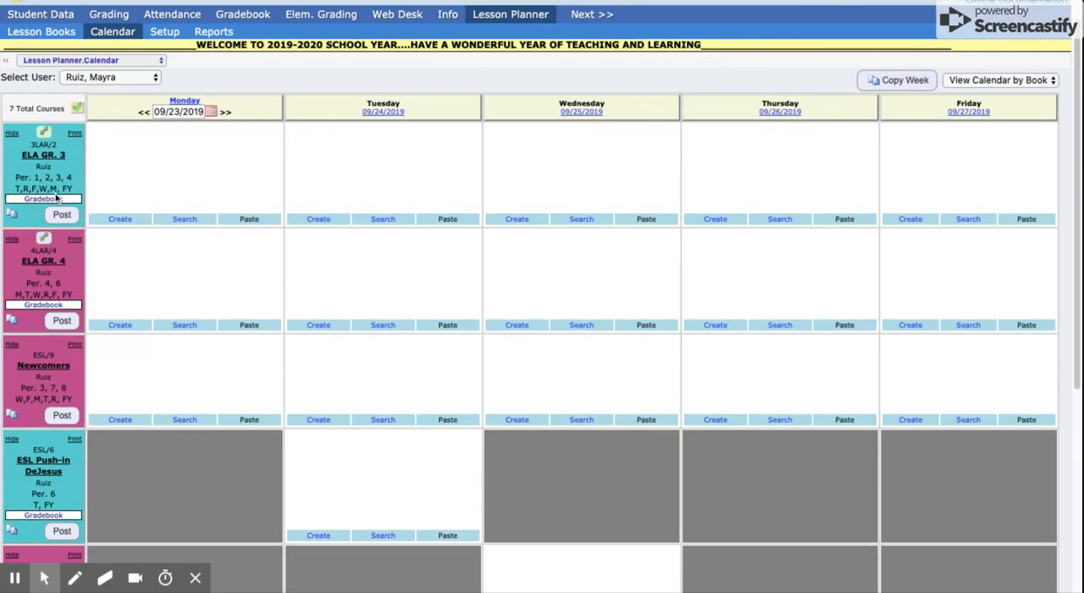
pyautogui.scroll(-2, 55, 193)
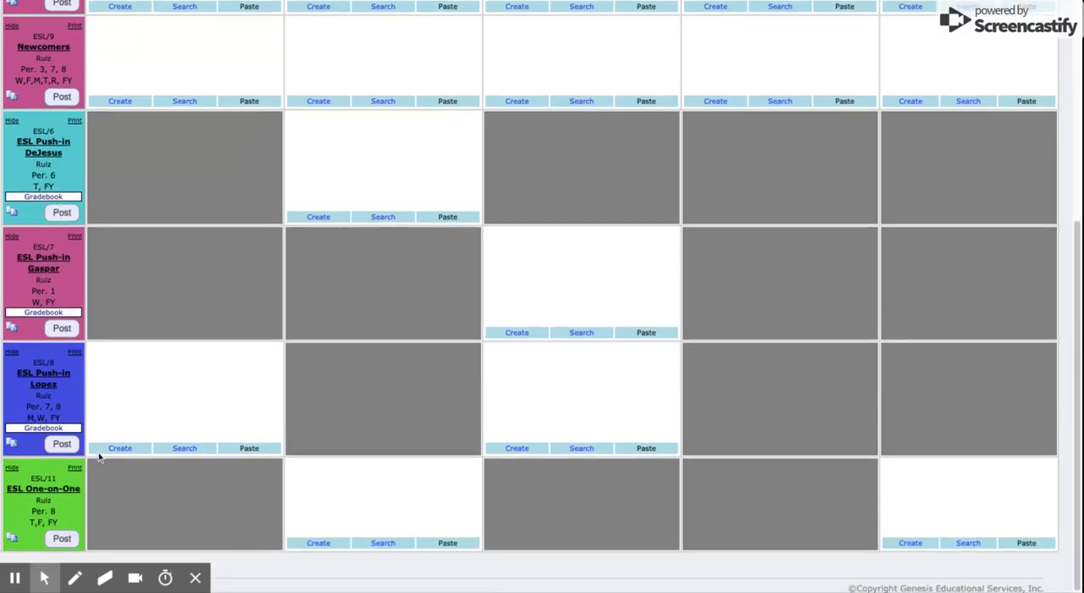
pyautogui.scroll(6, 78, 345)
pyautogui.scroll(-6, 79, 344)
pyautogui.scroll(6, 80, 344)
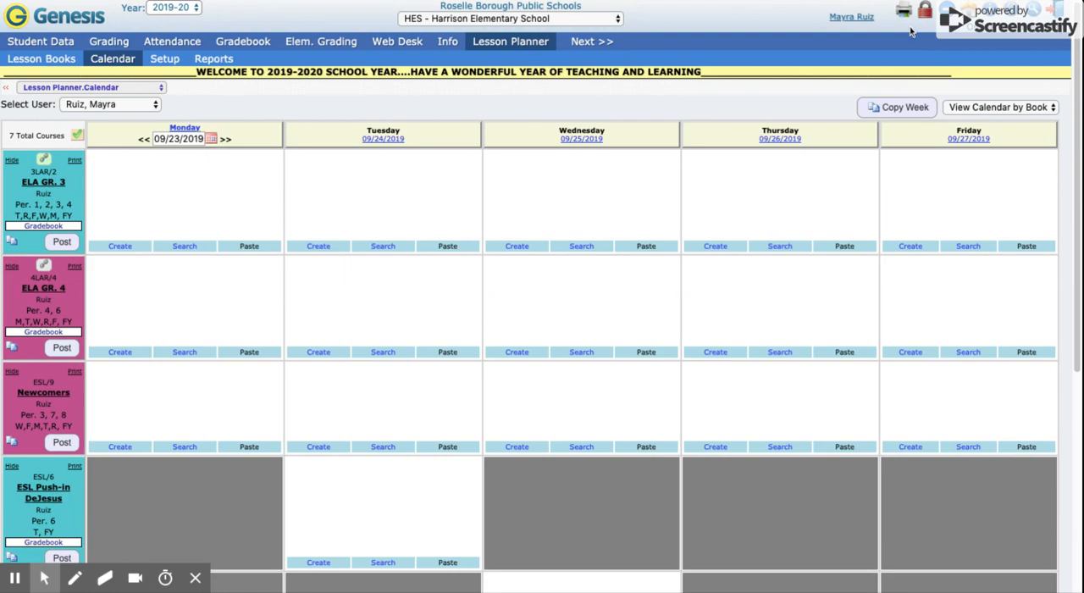